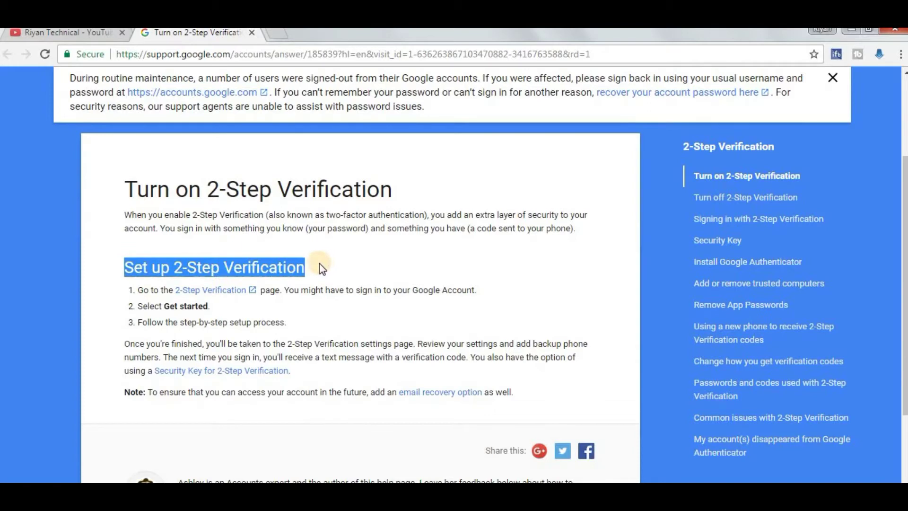
- Open the 2-Step Verification link from step 1 of the help article in a new tab
click(318, 265)
drag(120, 290, 447, 290)
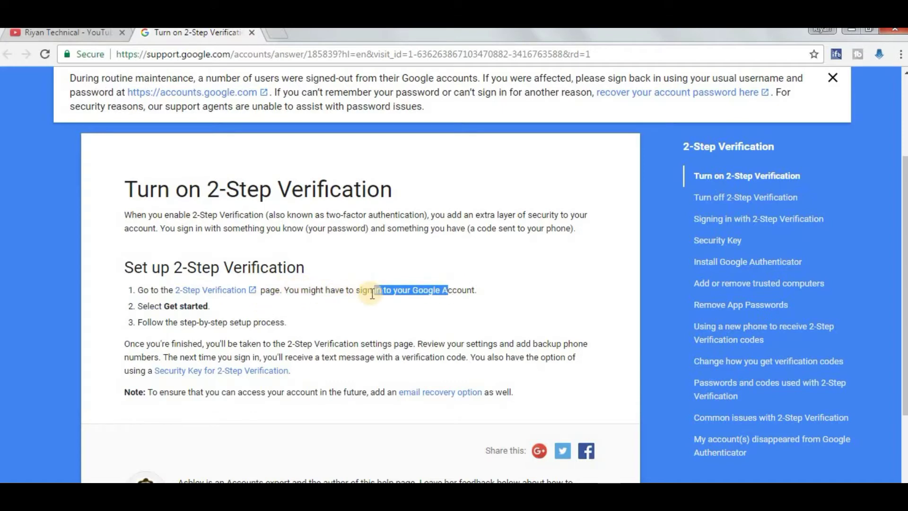
click(387, 309)
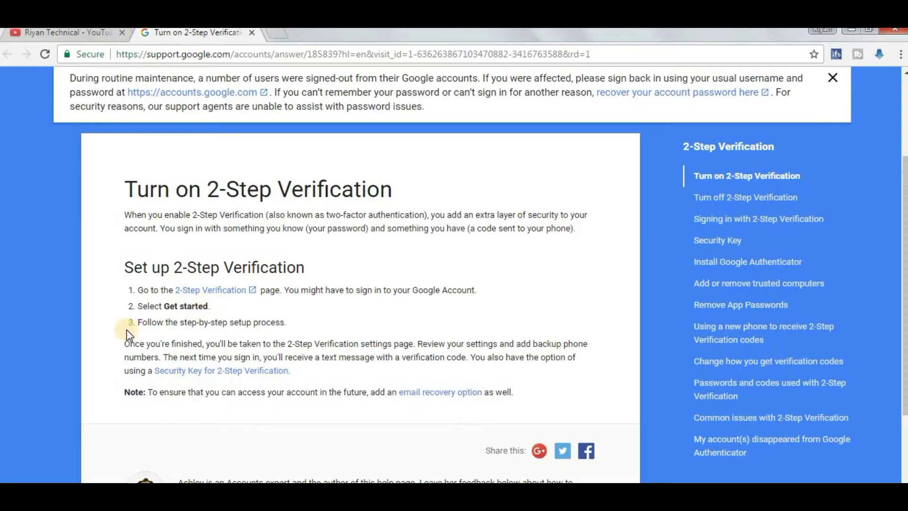
click(221, 289)
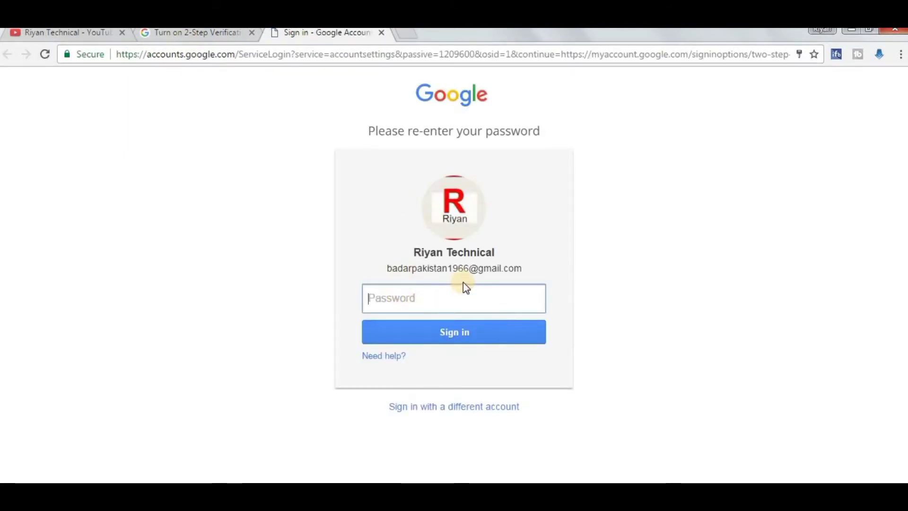
- Re-enter the account password to reach the 'Protect your account with 2-Step Verification' page
click(455, 292)
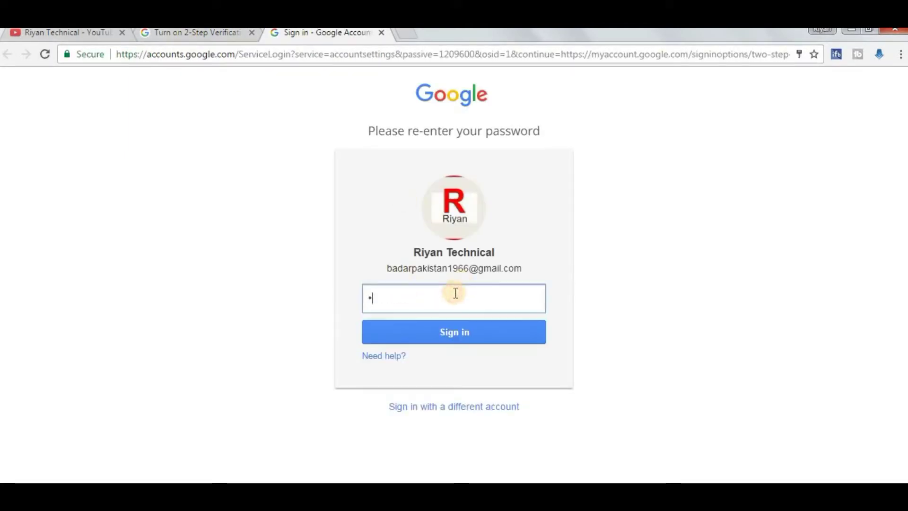
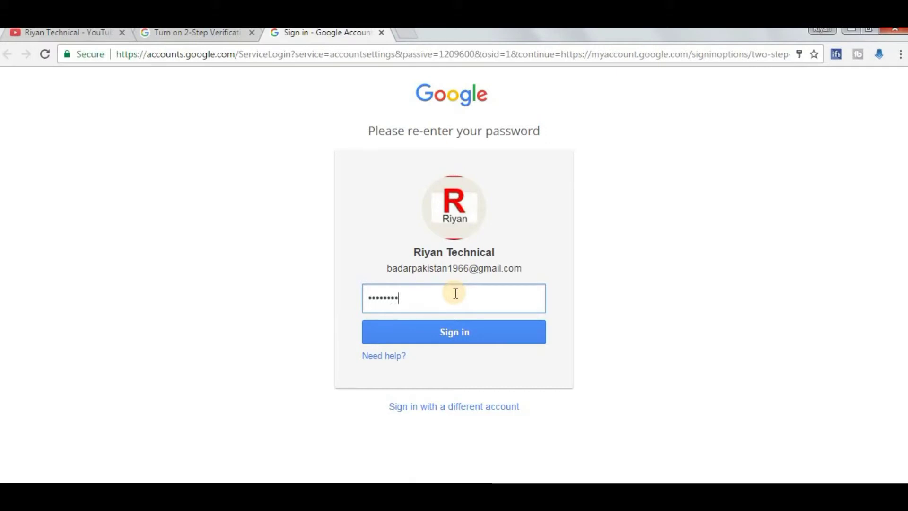
key(Return)
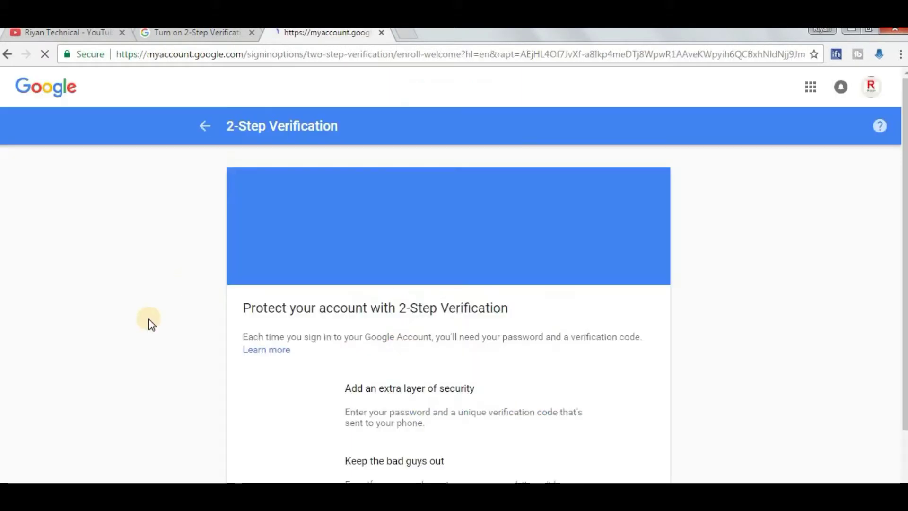
- Read the introduction about password-plus-phone-code sign-in and begin setup with GET STARTED
scroll(533, 279, down, 2)
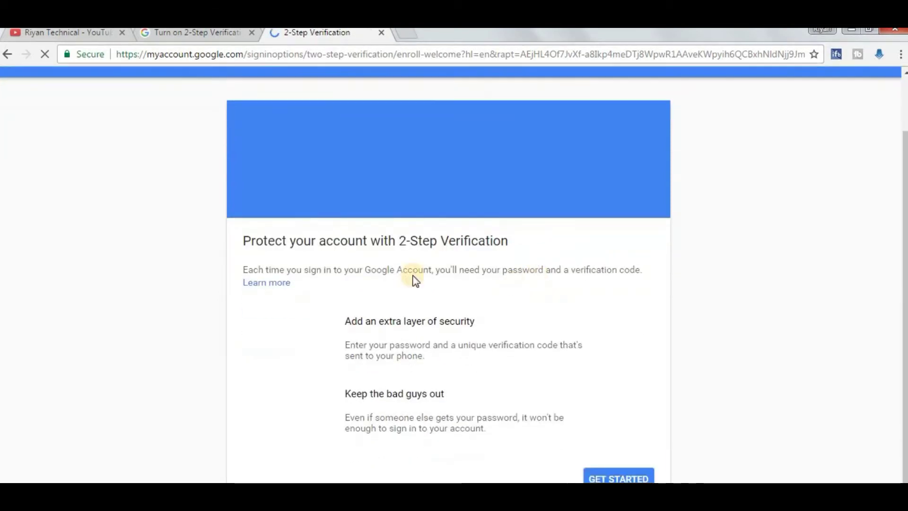
drag(241, 239, 519, 235)
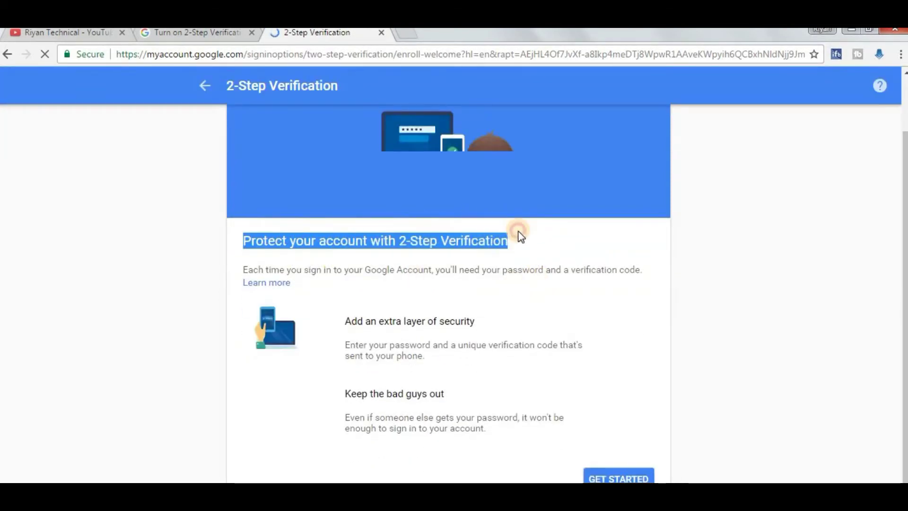
click(237, 260)
drag(237, 261, 581, 257)
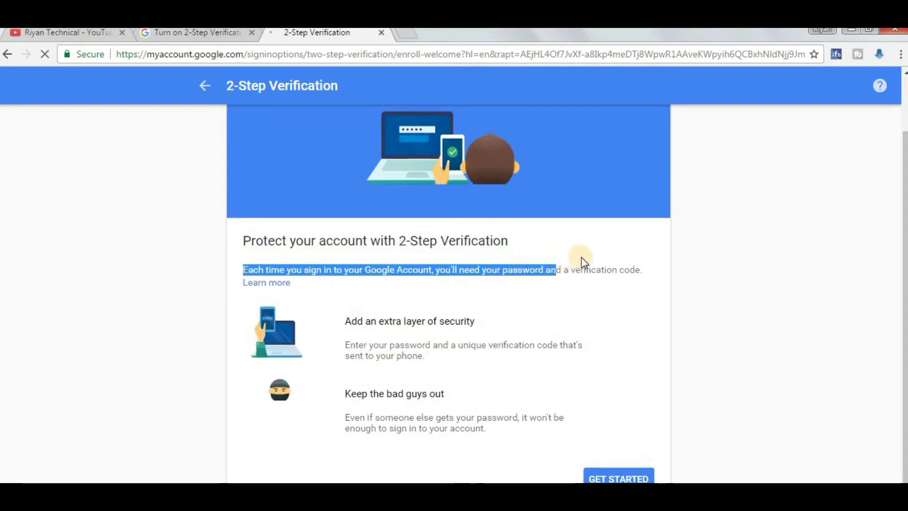
click(606, 289)
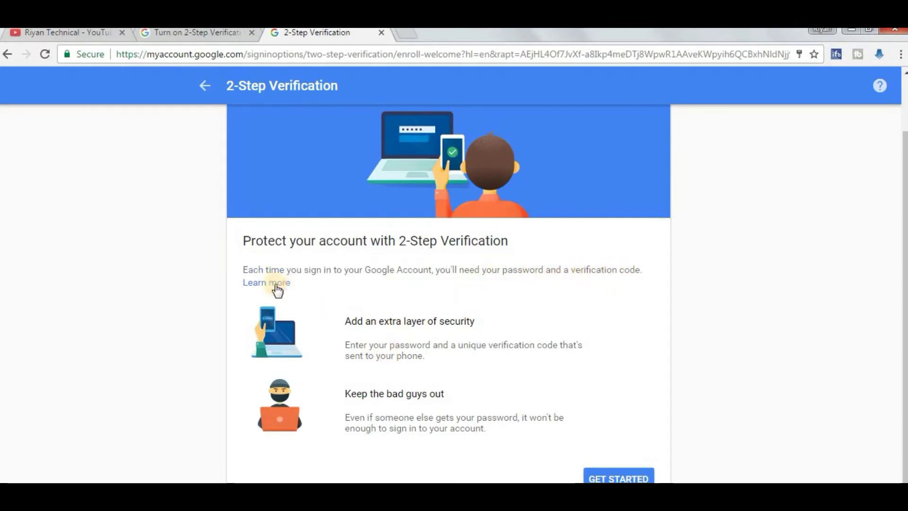
scroll(466, 289, down, 1)
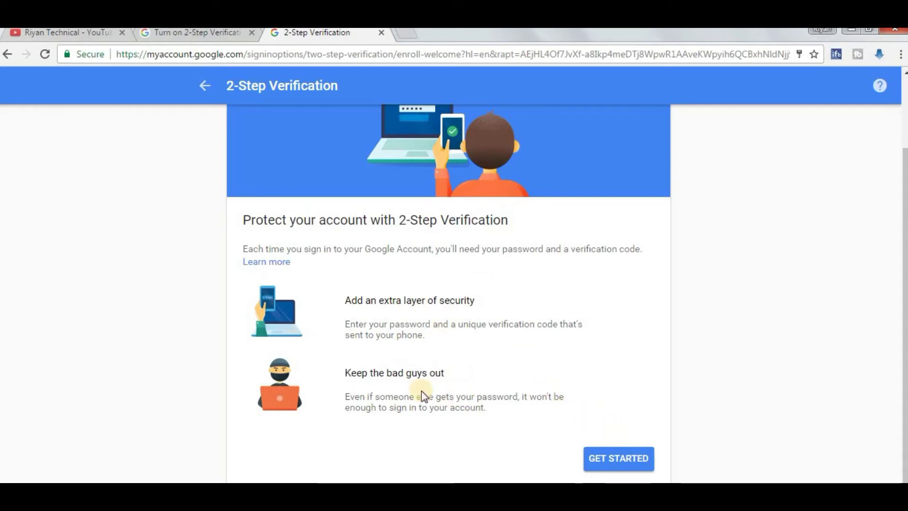
click(613, 462)
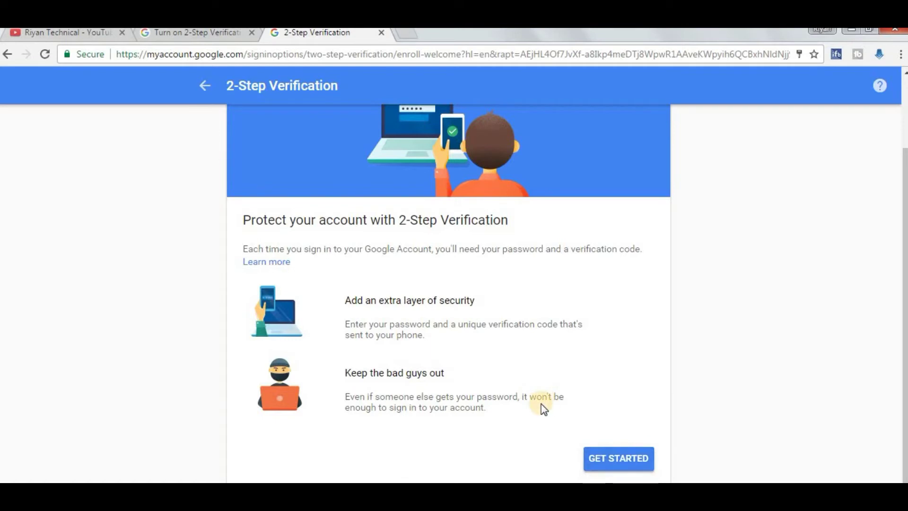
- Confirm the account password again to reach the 'Let's set up your phone' step
click(614, 457)
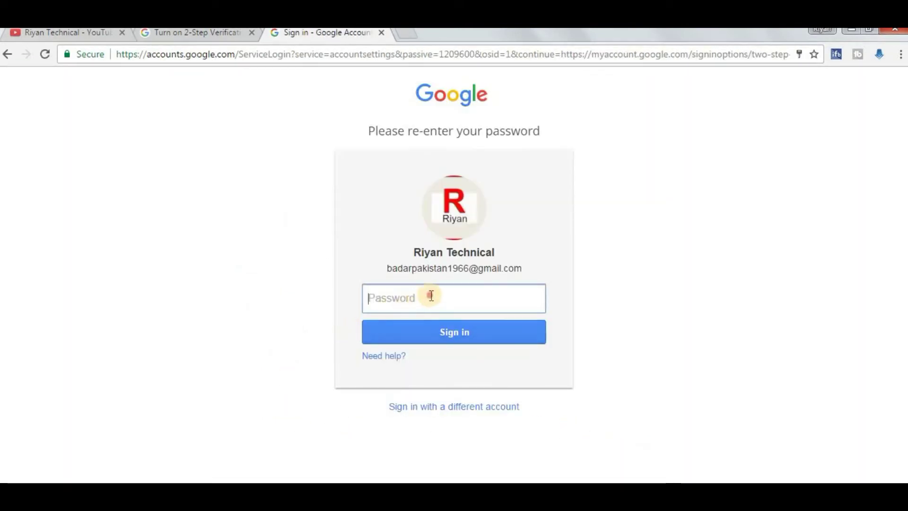
click(430, 296)
text(•••••••)
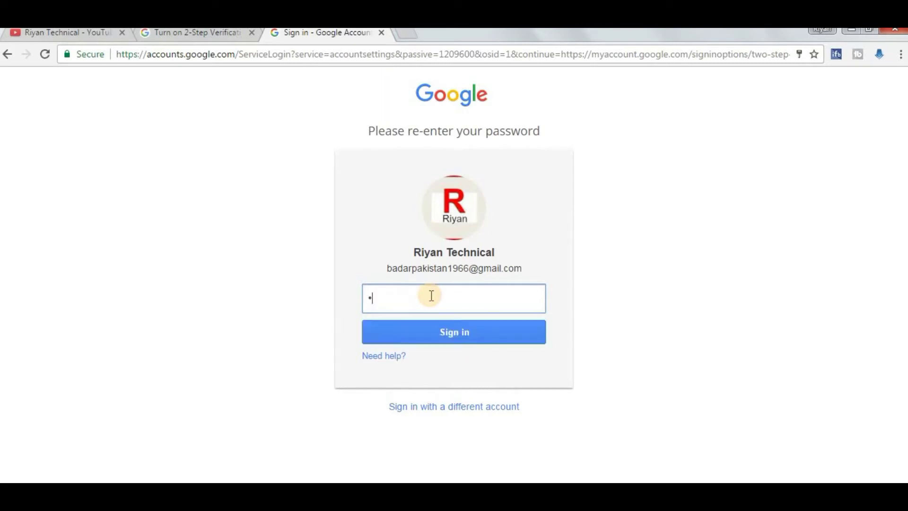
text(••••)
key(Return)
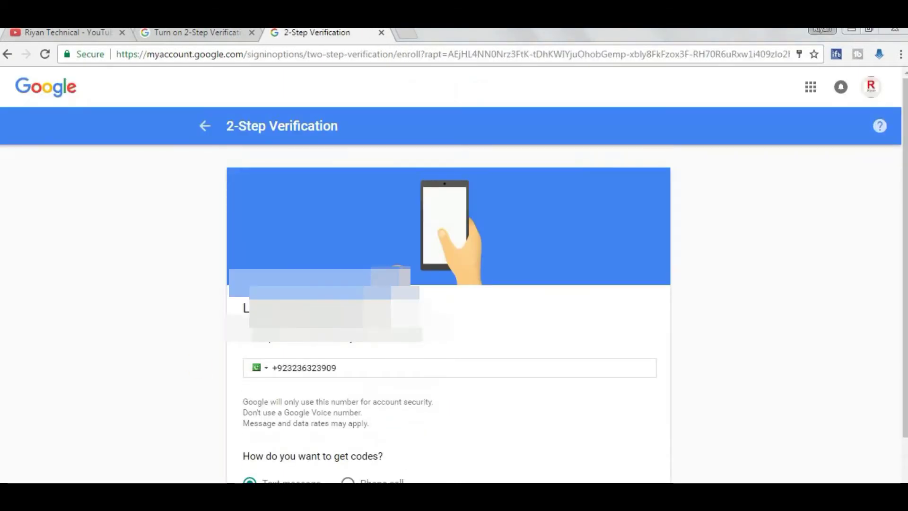
- Keep the entered phone number with Text message delivery and continue to step 2 of 3
double_click(368, 364)
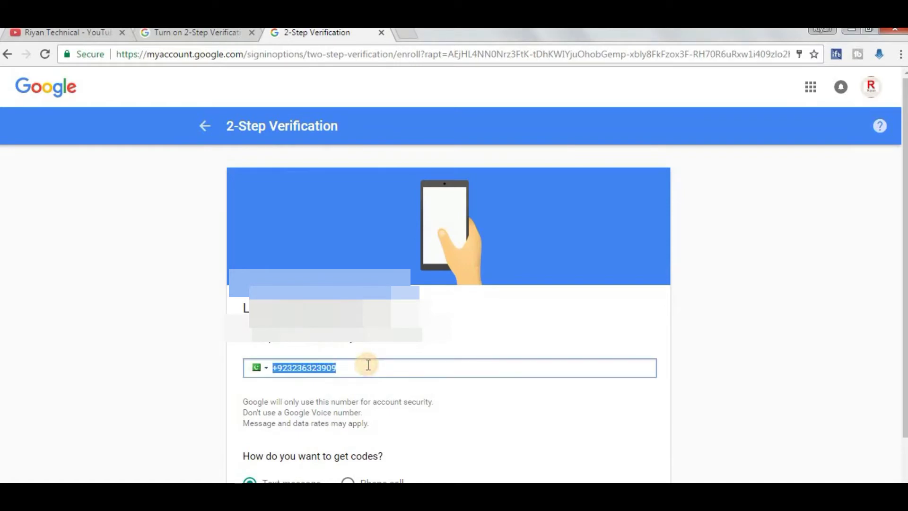
click(368, 364)
scroll(386, 365, down, 2)
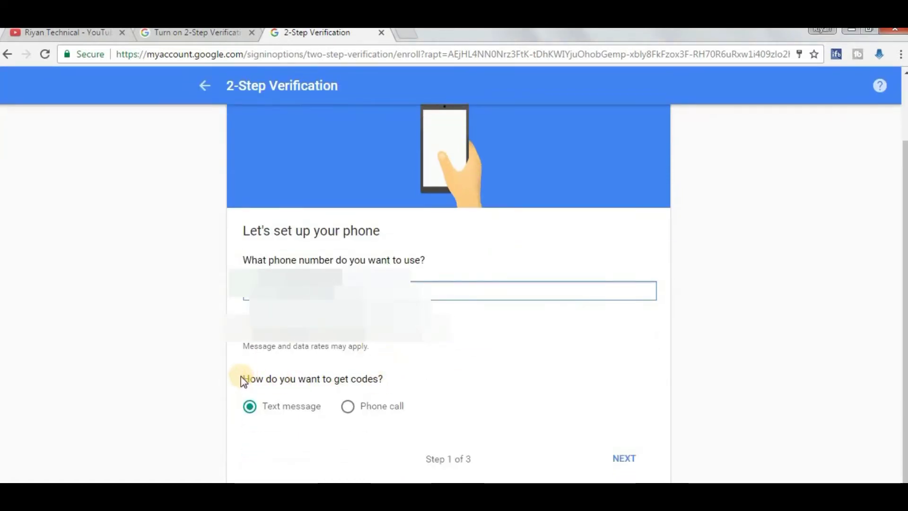
drag(239, 378, 401, 366)
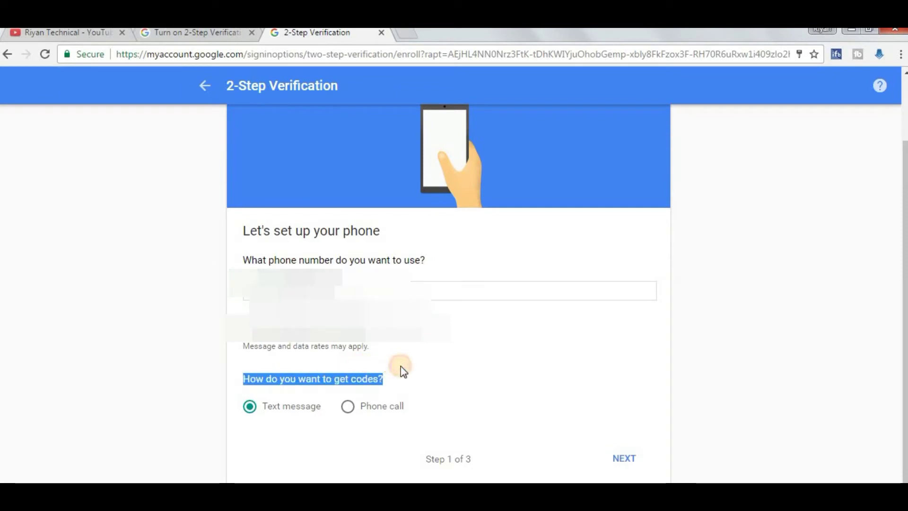
click(400, 366)
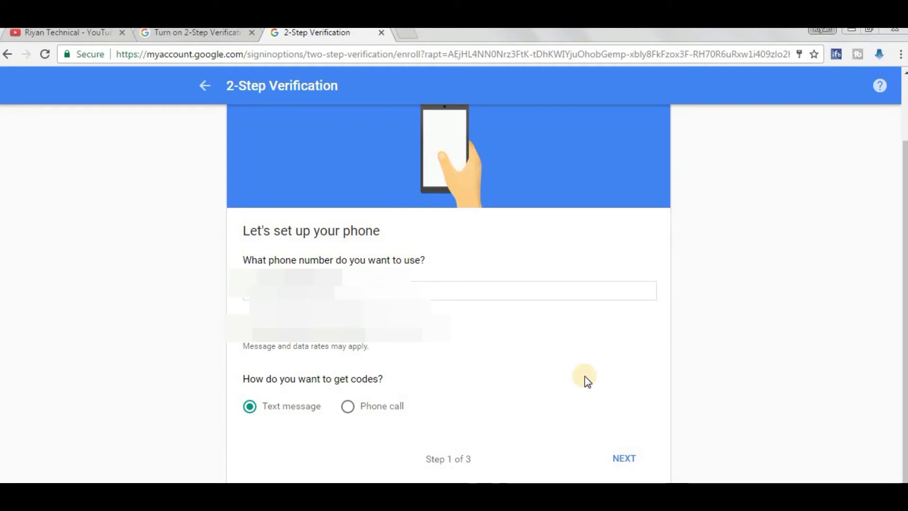
click(625, 458)
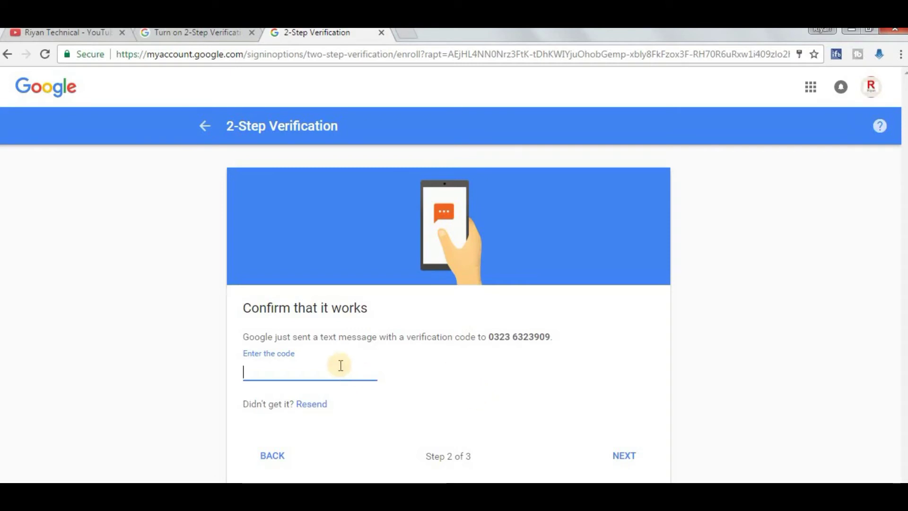
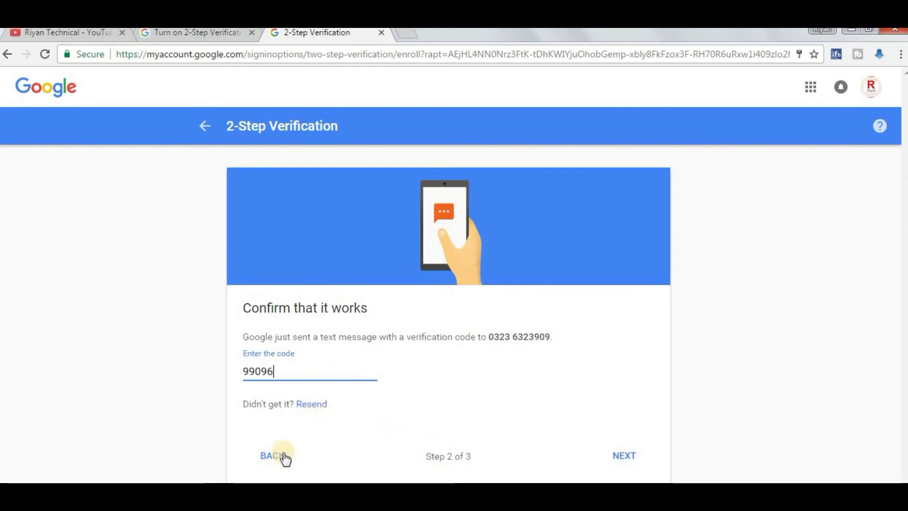
- Enter the 6-digit texted verification code, correcting a rejected first attempt, and submit it
click(625, 460)
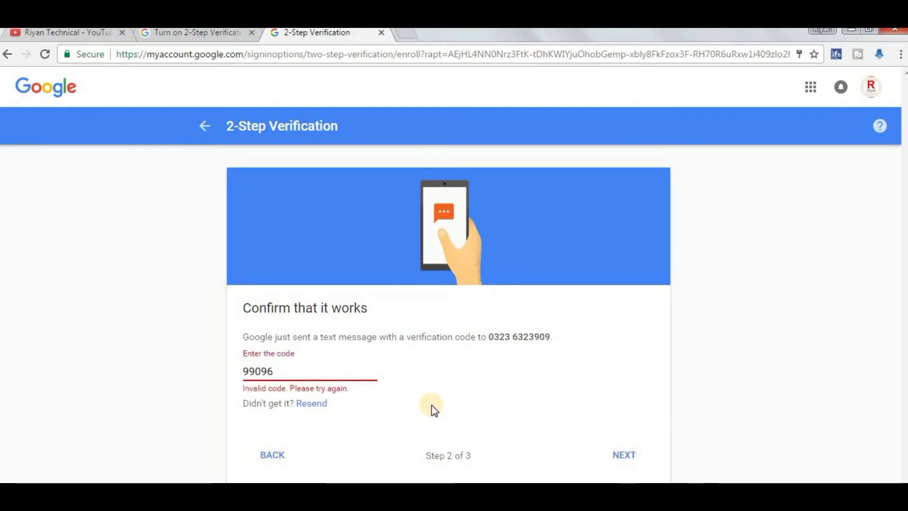
click(374, 375)
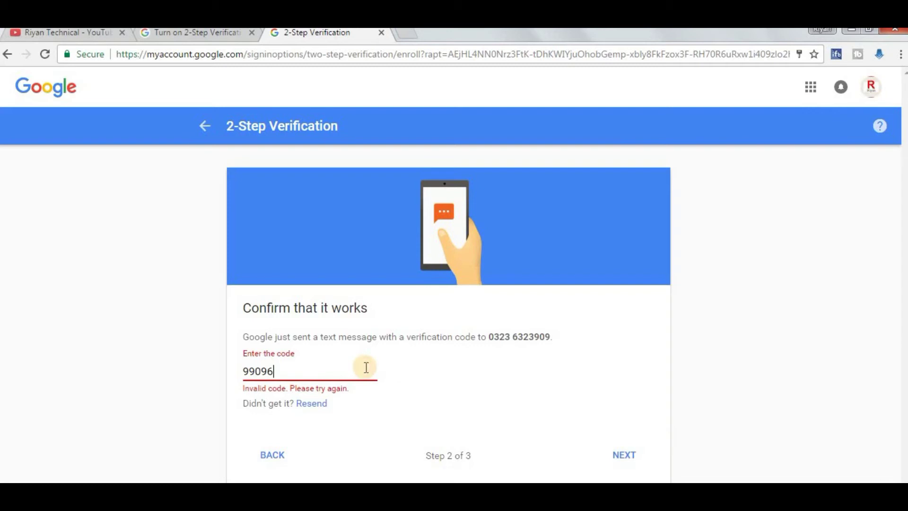
key(BackSpace)
key(BackSpace)
key(BackSpace)
key(BackSpace)
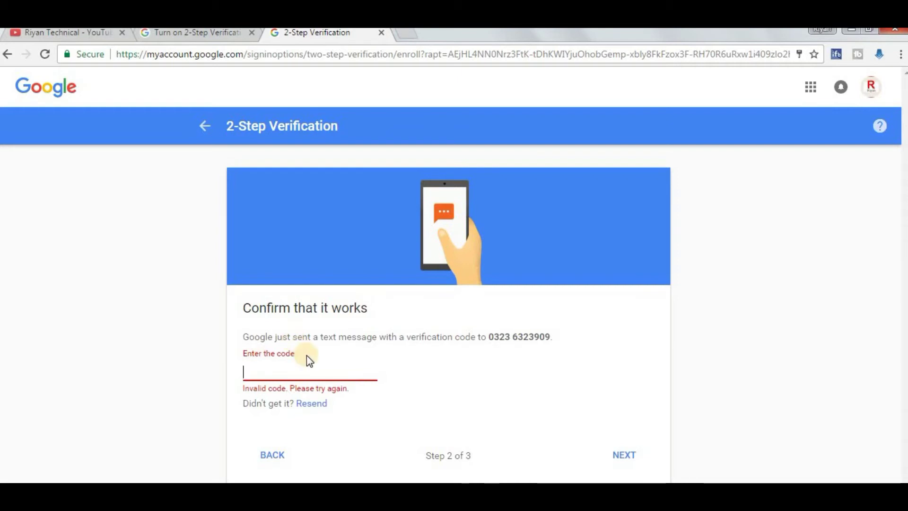
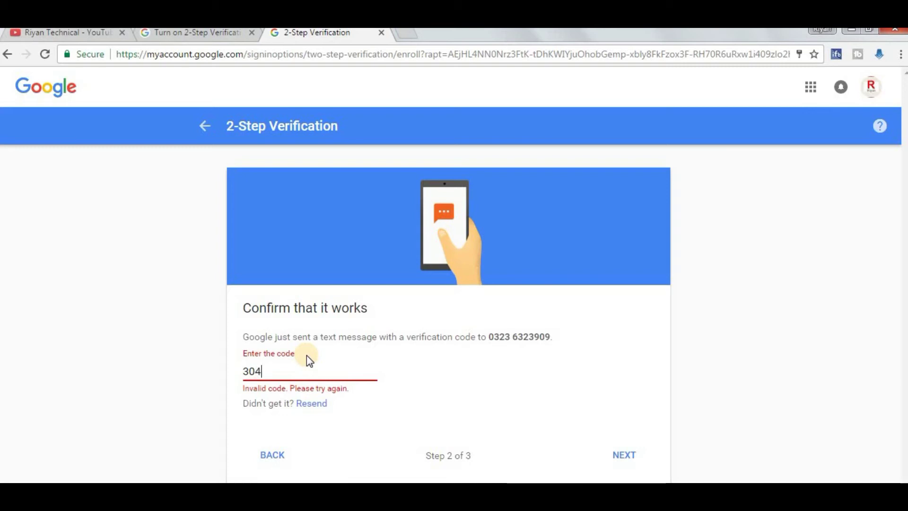
click(616, 455)
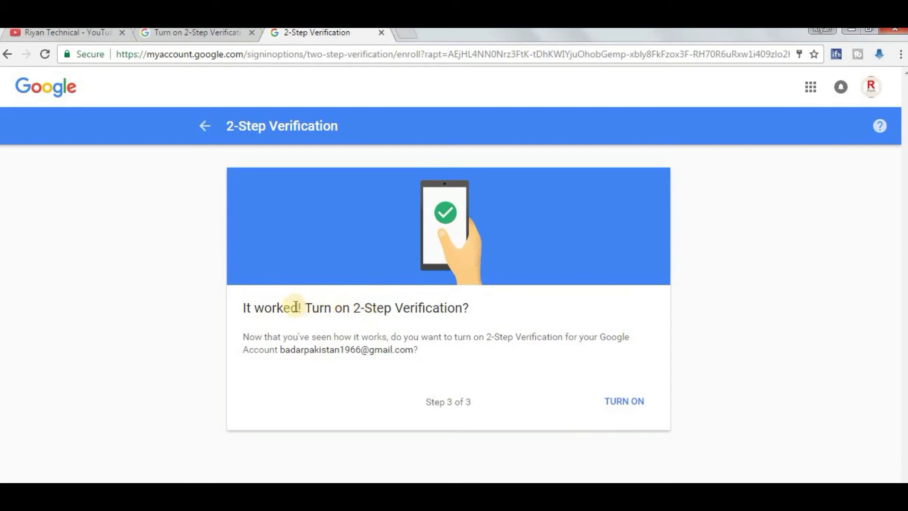
- Review the 'It worked!' confirmation and choose TURN ON to enable 2-Step Verification
drag(312, 308, 400, 301)
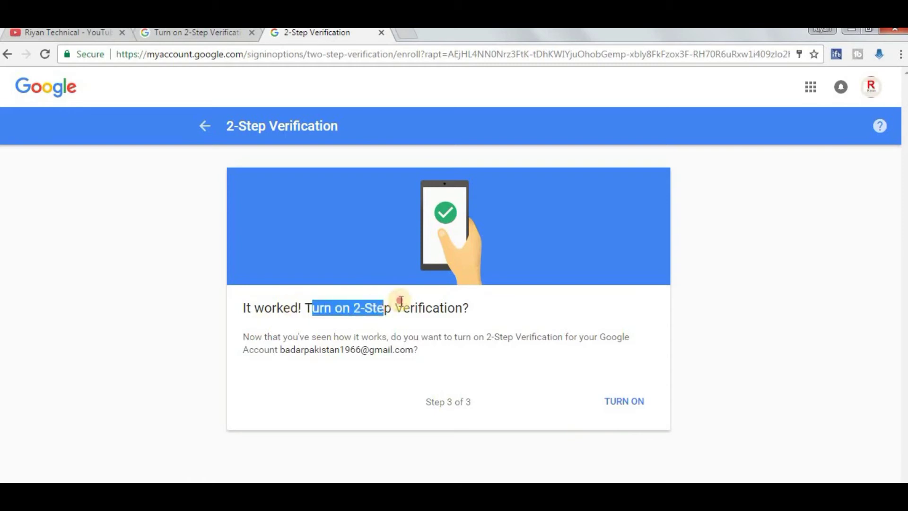
click(498, 308)
drag(273, 339, 621, 338)
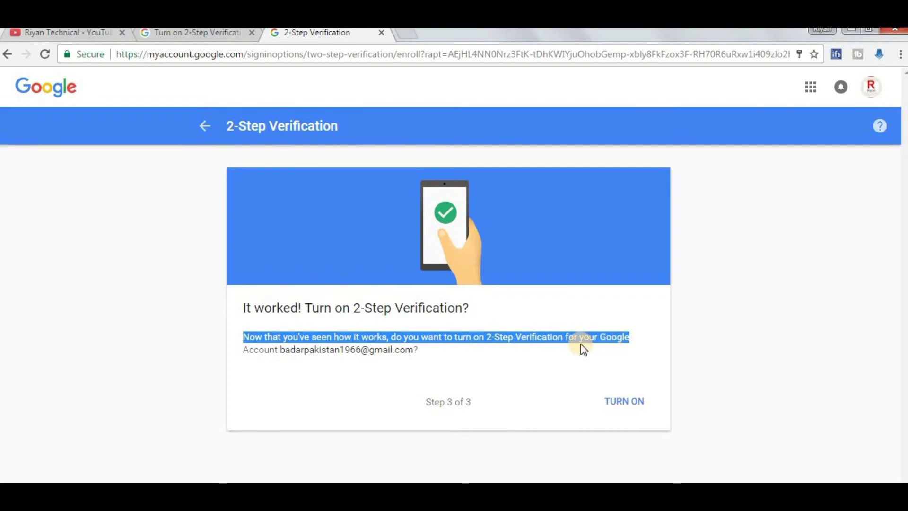
click(629, 402)
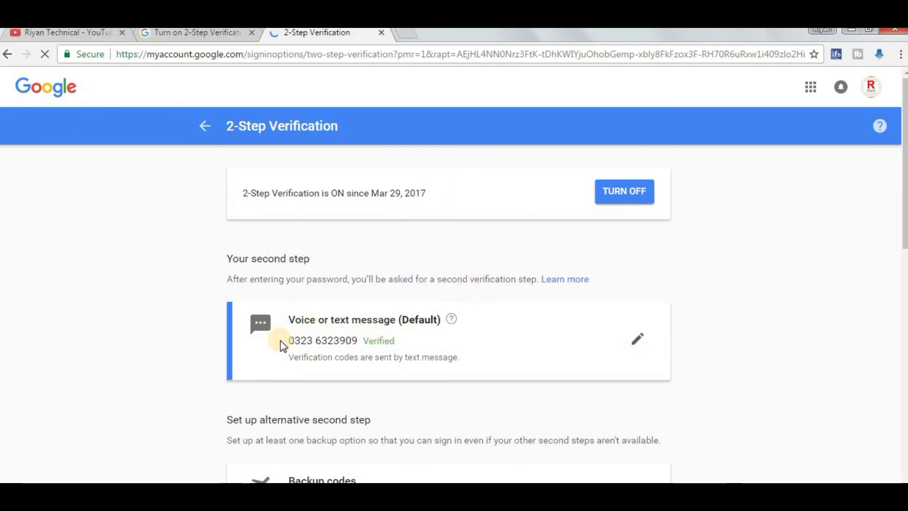
- View the Registered Phone details for the verified text-message phone, then close them
drag(300, 338, 331, 339)
click(382, 341)
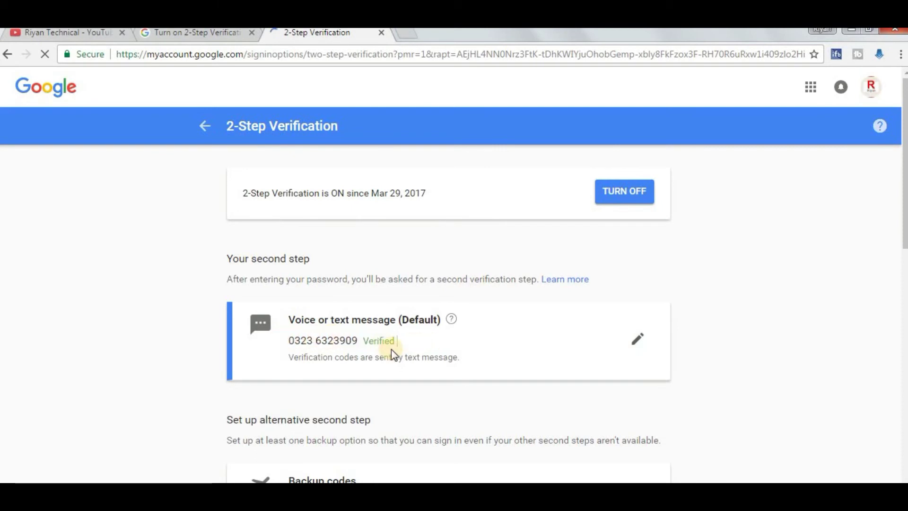
click(638, 337)
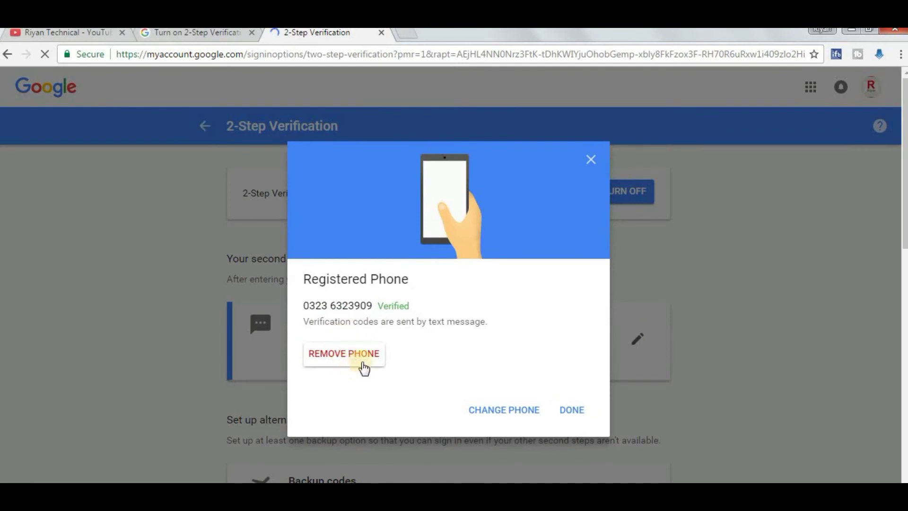
click(588, 160)
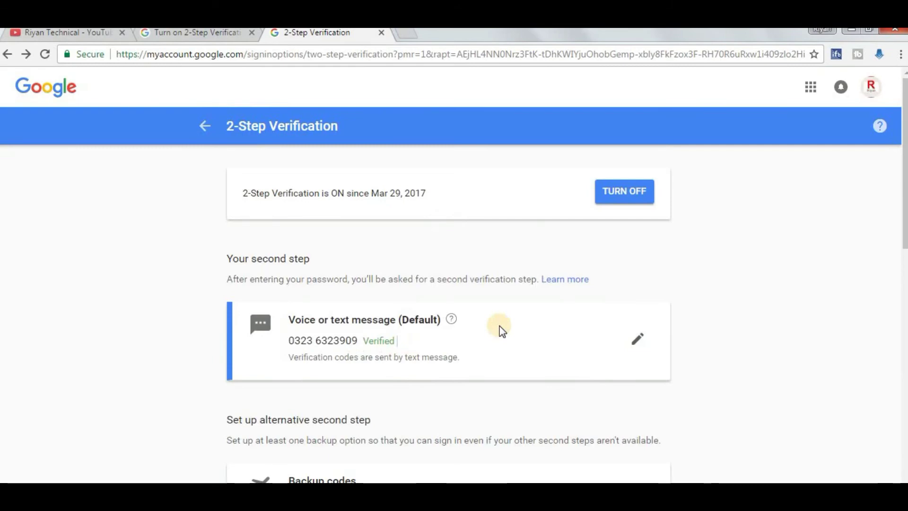
scroll(499, 329, down, 8)
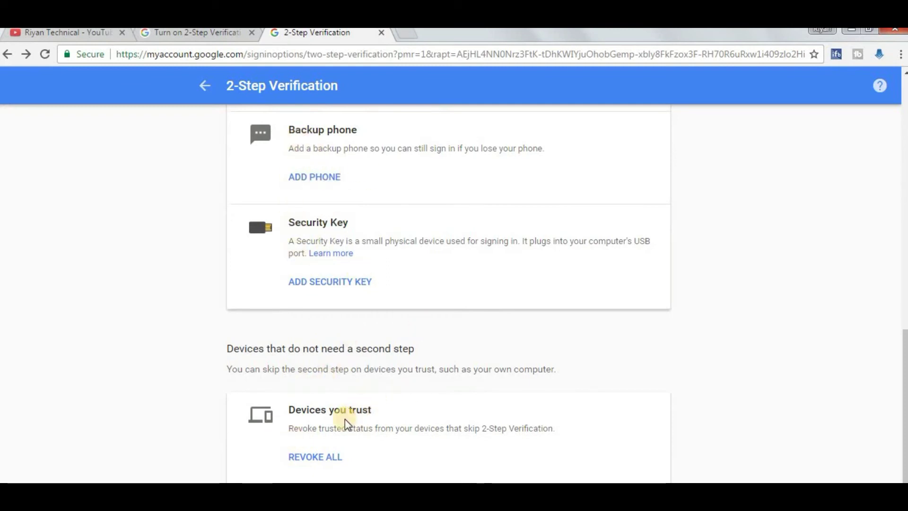
scroll(405, 420, up, 5)
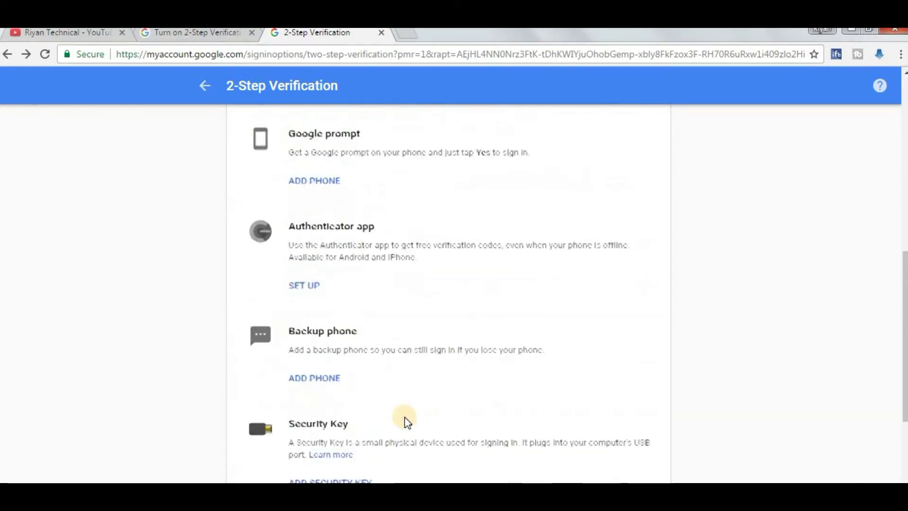
scroll(445, 297, up, 1)
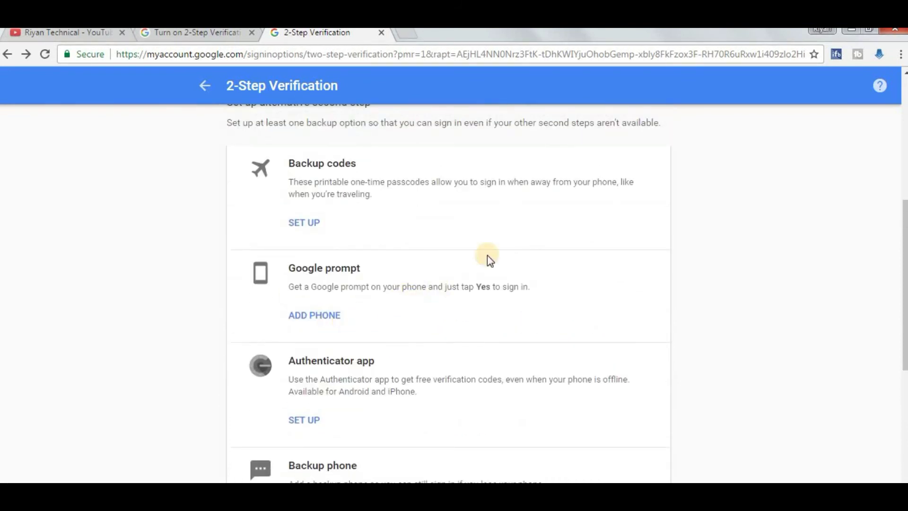
scroll(487, 257, up, 4)
scroll(450, 351, up, 2)
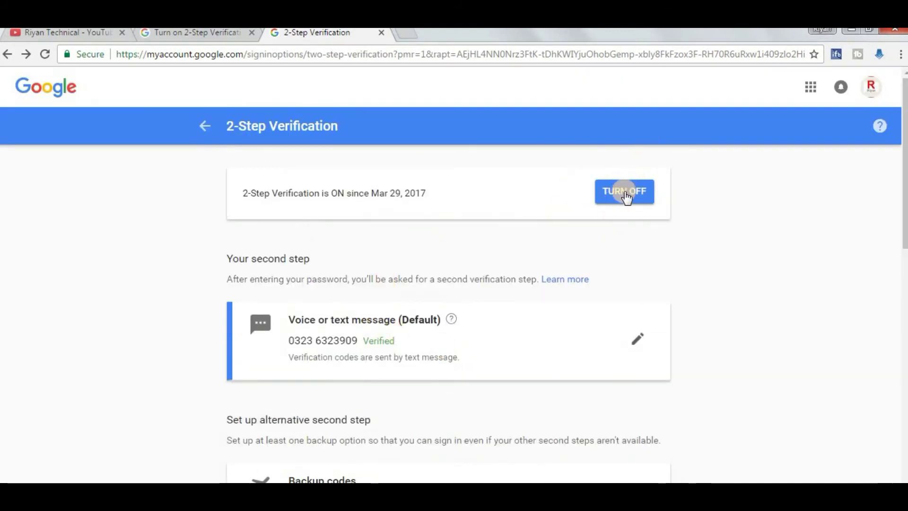
click(211, 35)
- Close both Google tabs, sign out of YouTube from the avatar menu, and choose Sign in
click(251, 32)
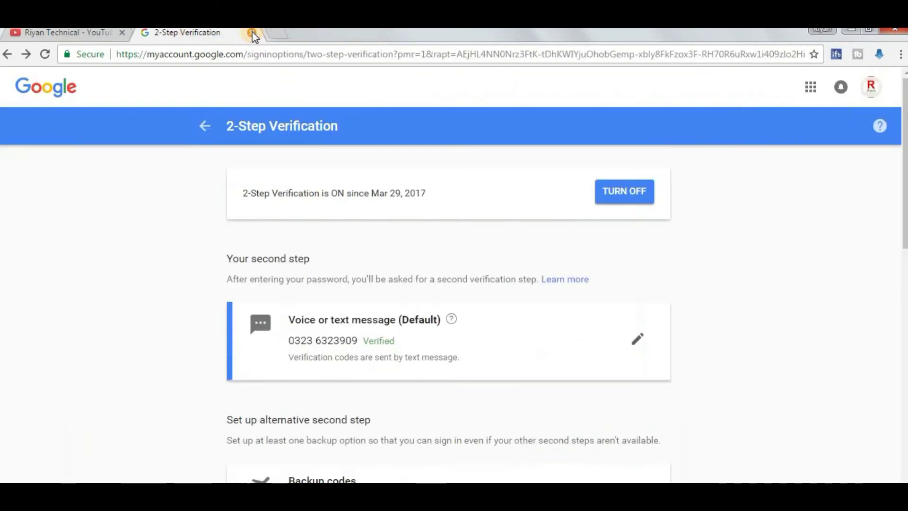
click(252, 32)
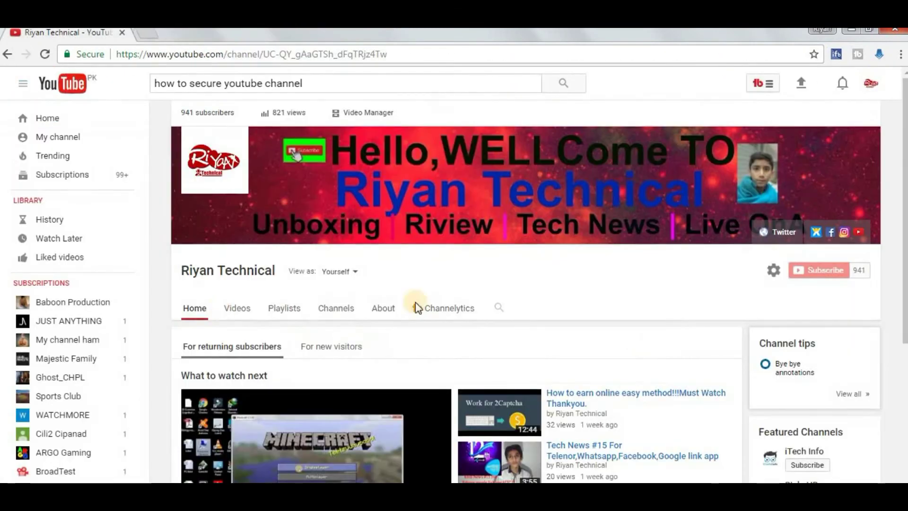
click(873, 85)
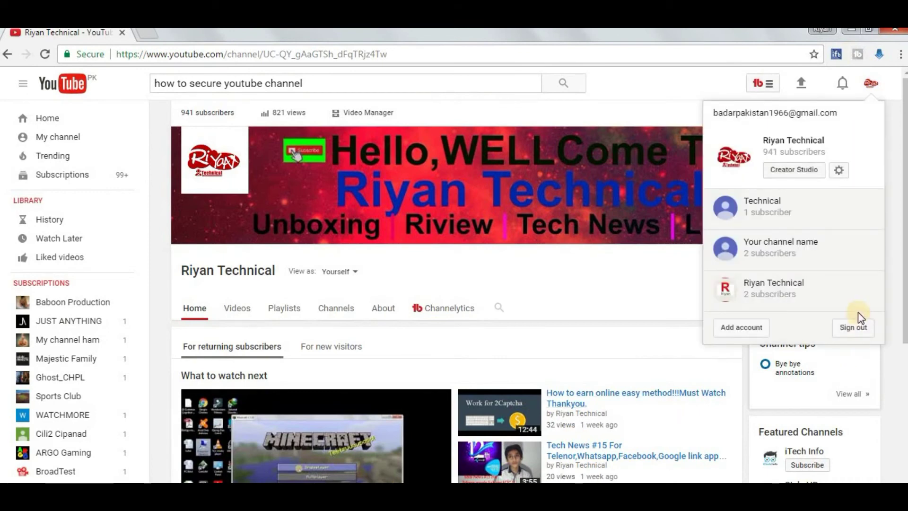
click(855, 330)
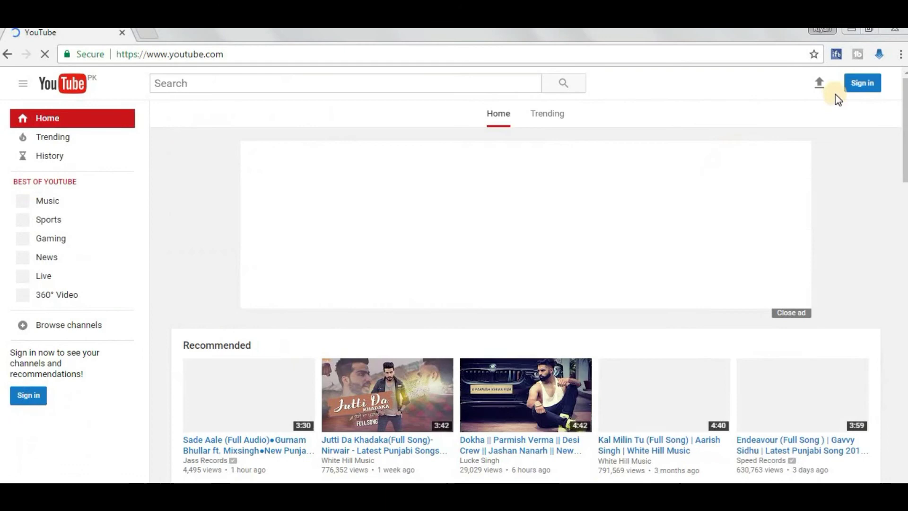
click(857, 94)
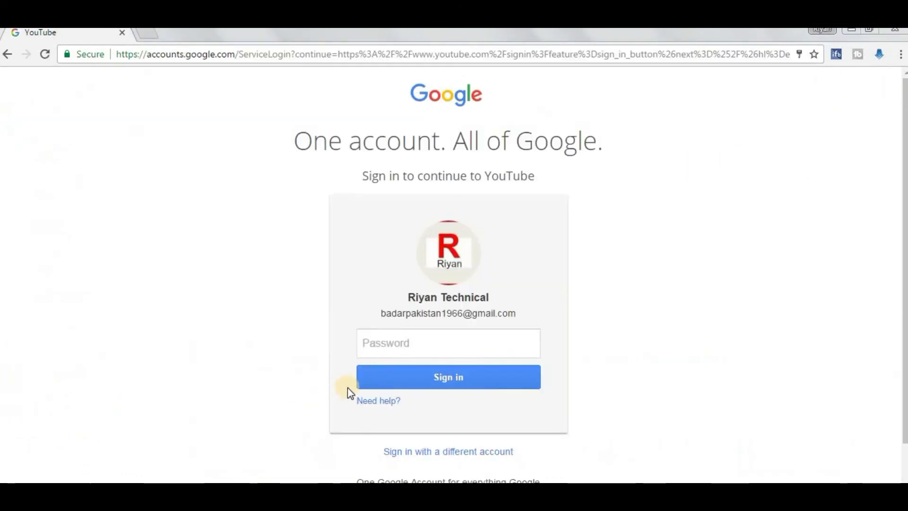
- Enter the account password to reach the 2-Step Verification code challenge
click(401, 343)
text(•)
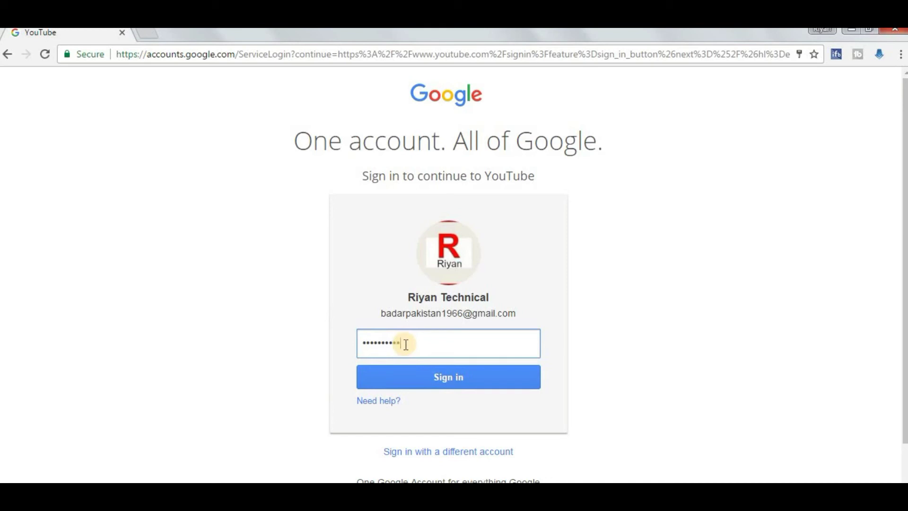
text(••••••••••)
click(455, 369)
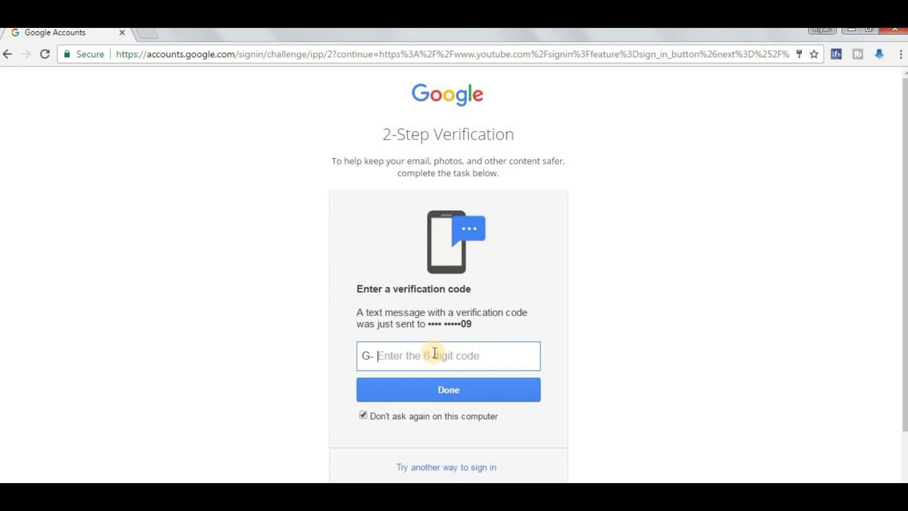
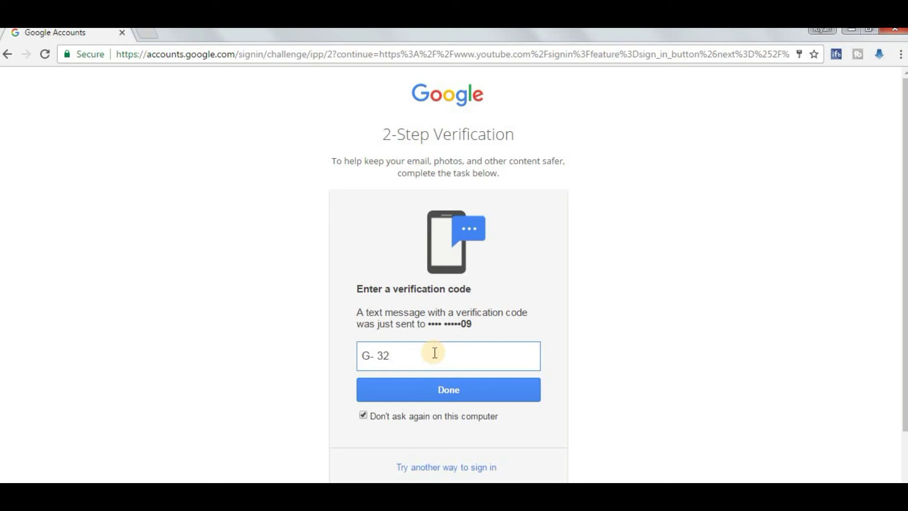
- Submit the texted verification code, then use YouTube as the first channel (941 subscribers)
key(Return)
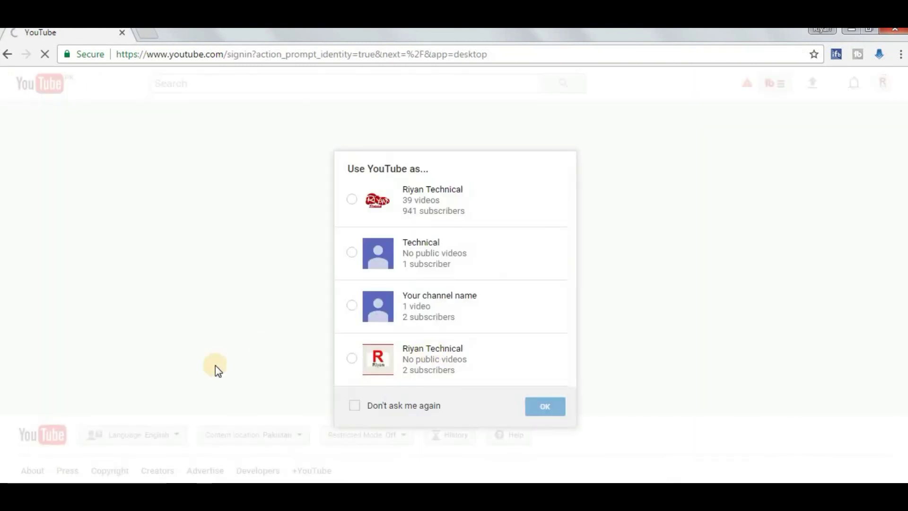
click(471, 197)
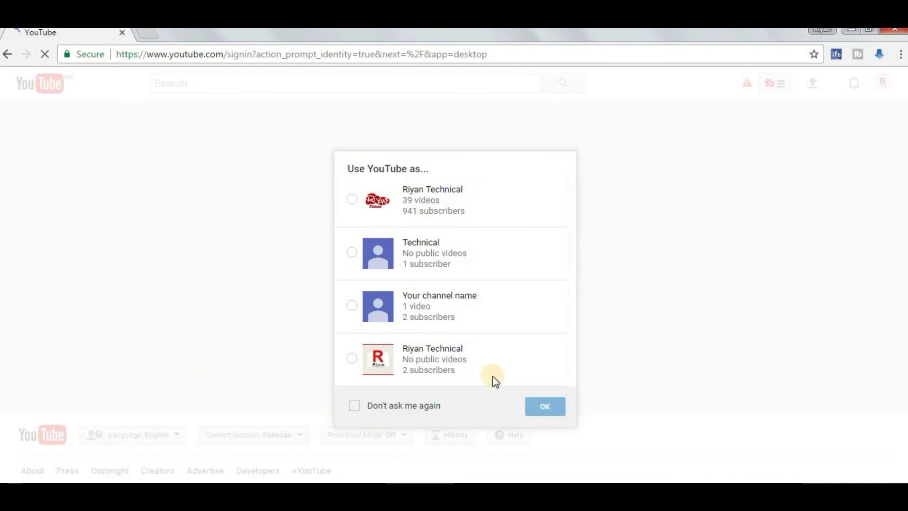
click(551, 404)
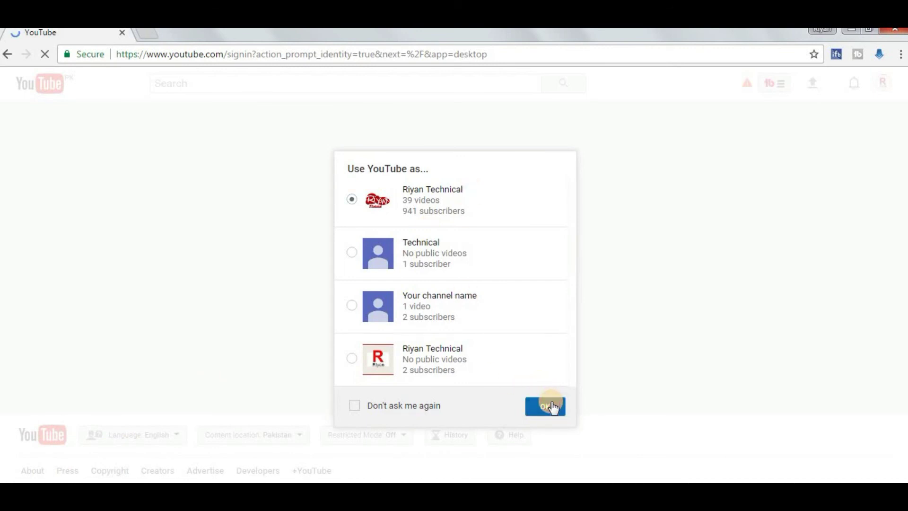